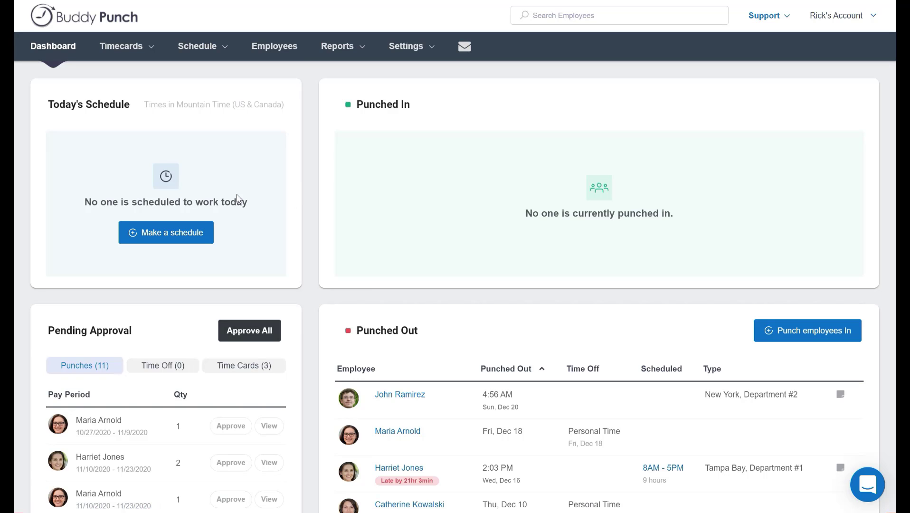
# Step: Go to Pay Periods from the Settings menu to view the bi-weekly schedule starting 9/1/2020
pyautogui.click(412, 50)
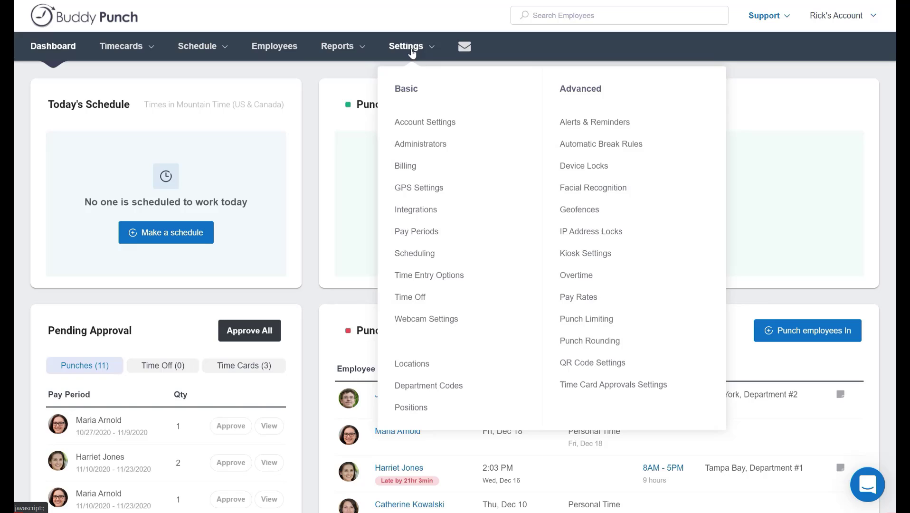
pyautogui.click(415, 233)
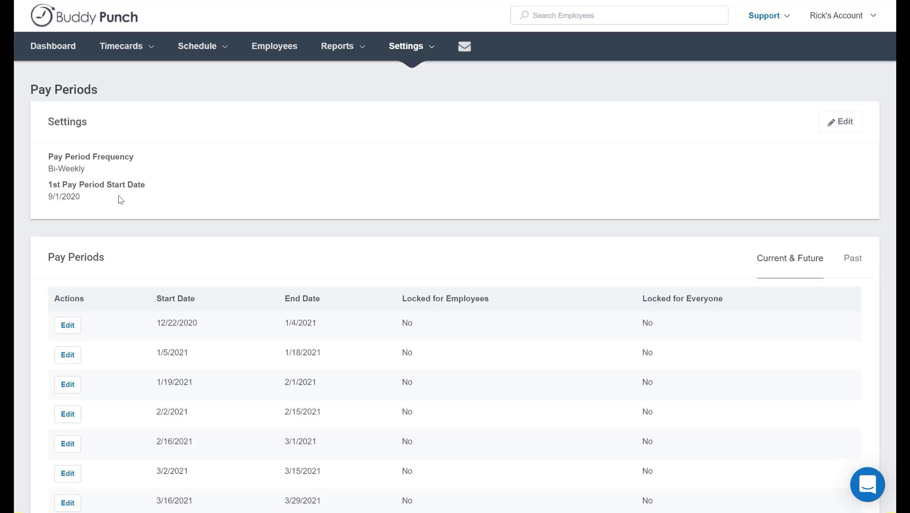
# Step: Edit the pay period schedule and set its frequency to Monthly
pyautogui.click(845, 125)
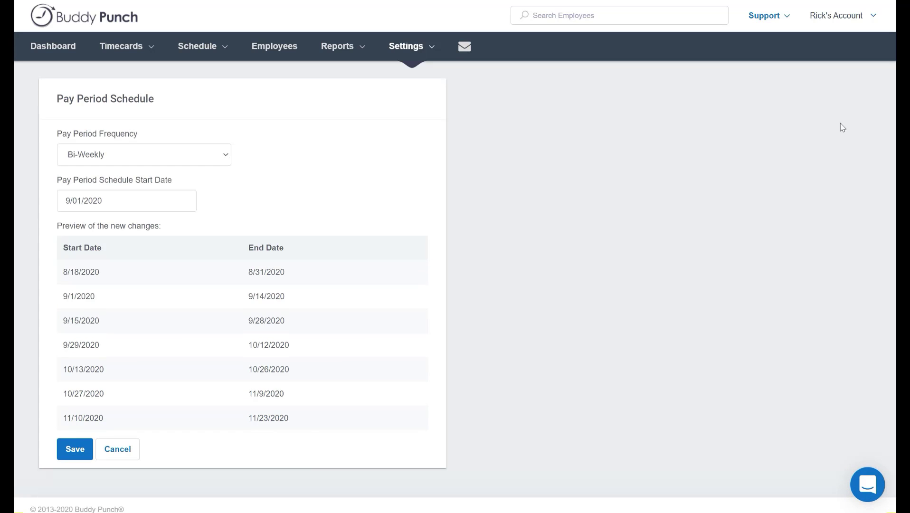
pyautogui.click(182, 157)
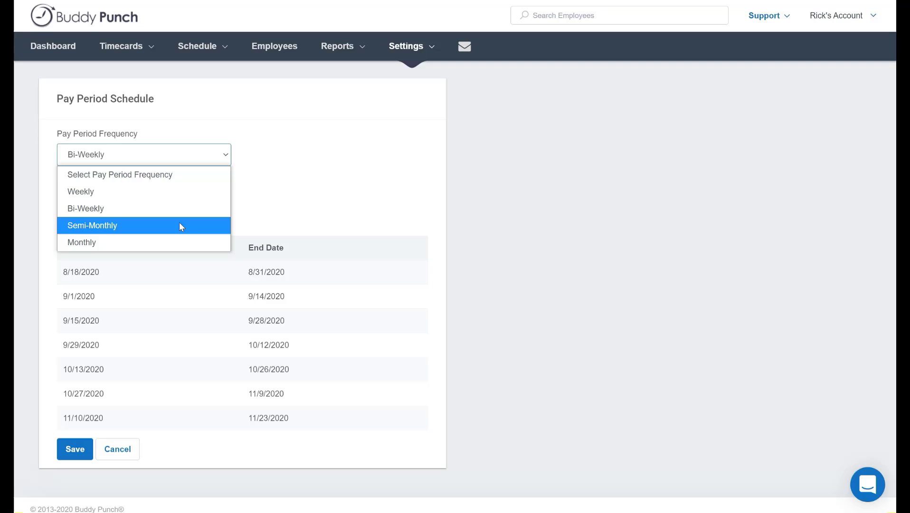
pyautogui.click(163, 242)
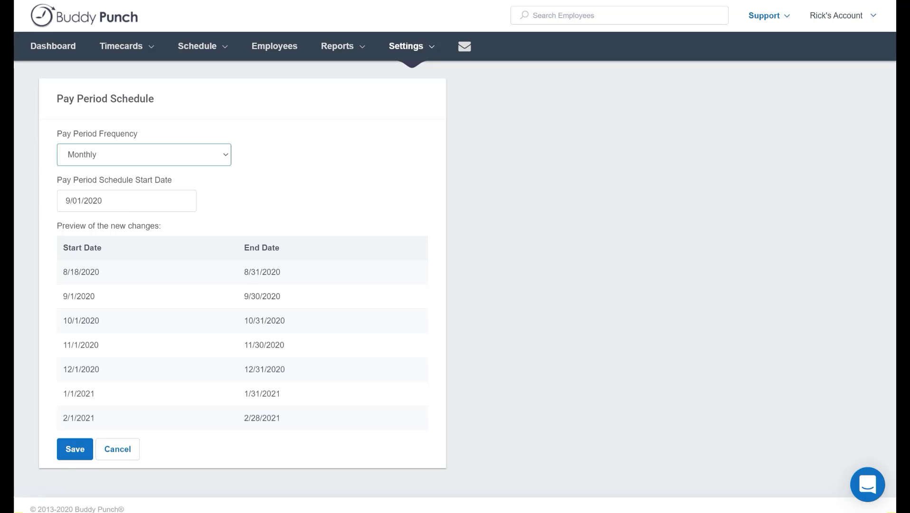
# Step: Set the monthly schedule's start date to 1/1/2021, then cancel without saving
pyautogui.click(126, 200)
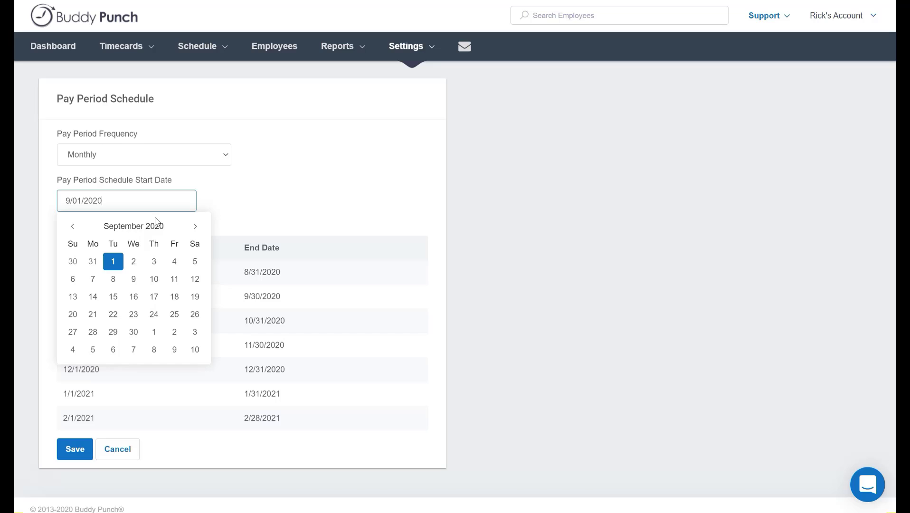
pyautogui.click(196, 226)
pyautogui.click(196, 226)
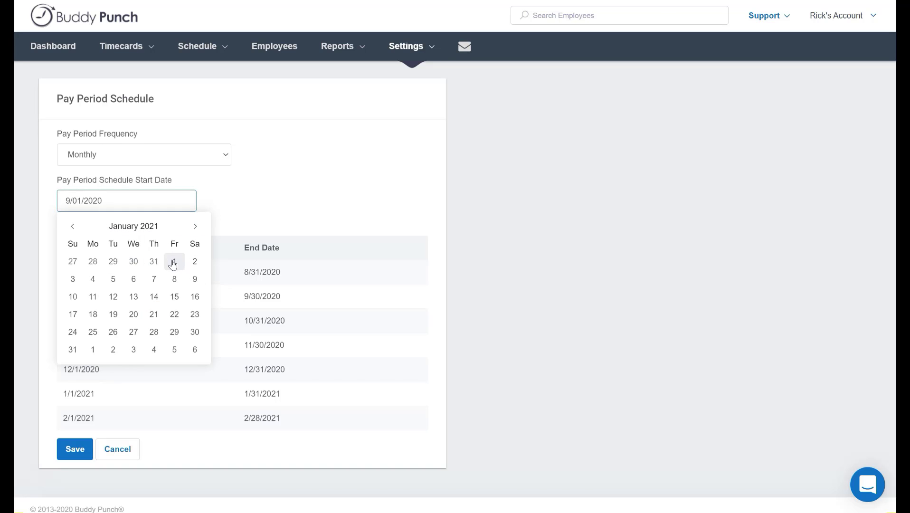
pyautogui.click(174, 261)
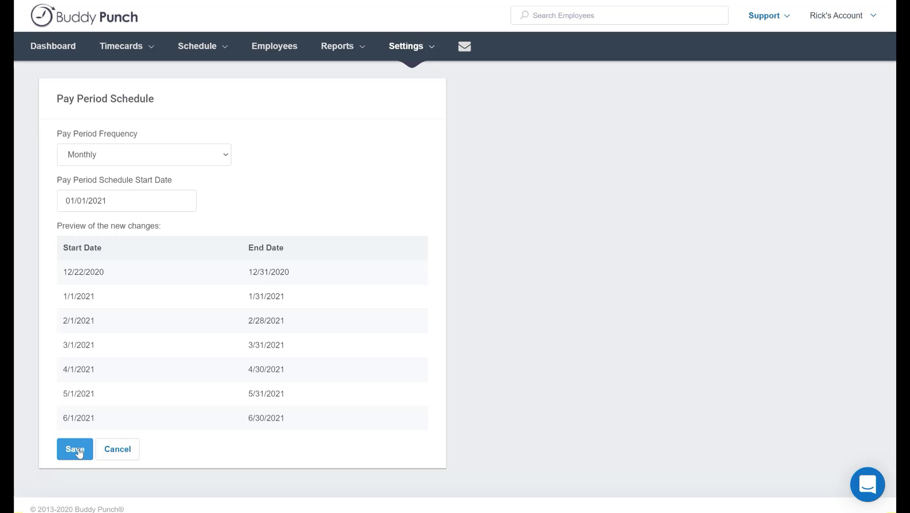
pyautogui.click(118, 450)
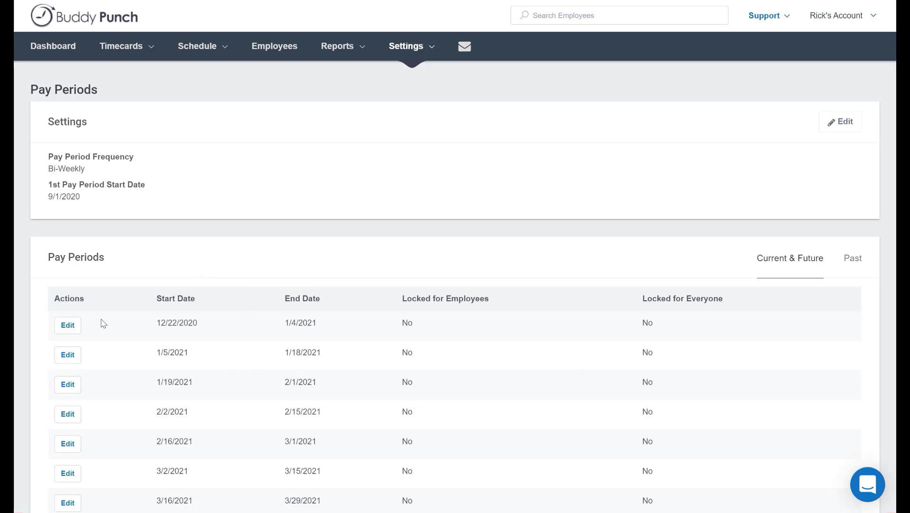
# Step: Edit the 12/22/2020 pay period and change its end date to 12/31/2020
pyautogui.click(68, 325)
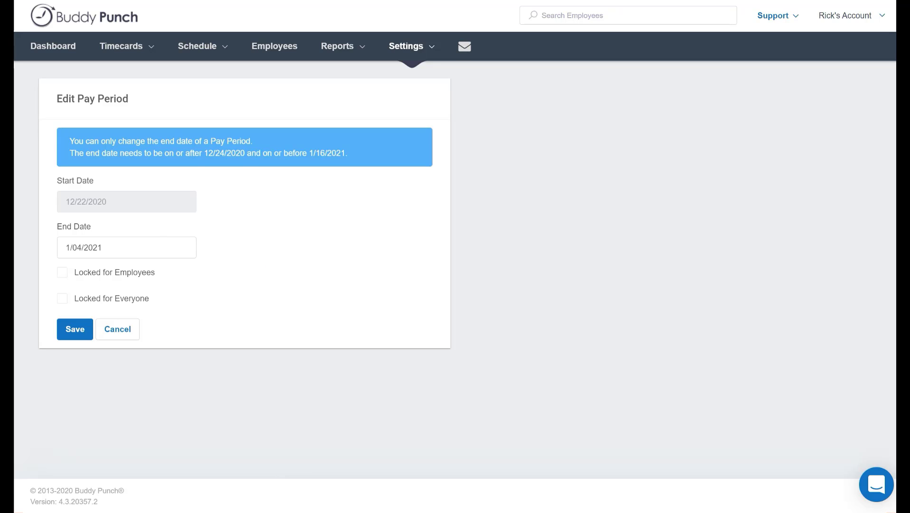
pyautogui.click(126, 247)
pyautogui.click(72, 272)
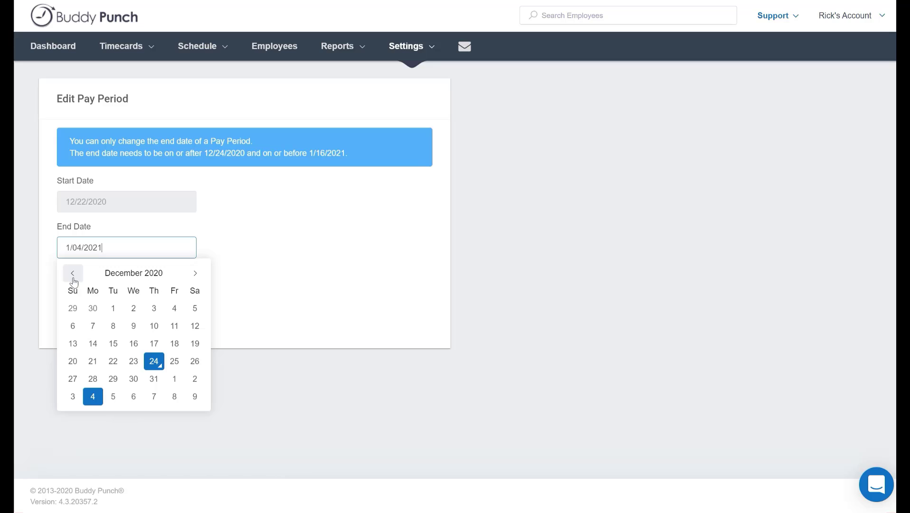
pyautogui.click(153, 379)
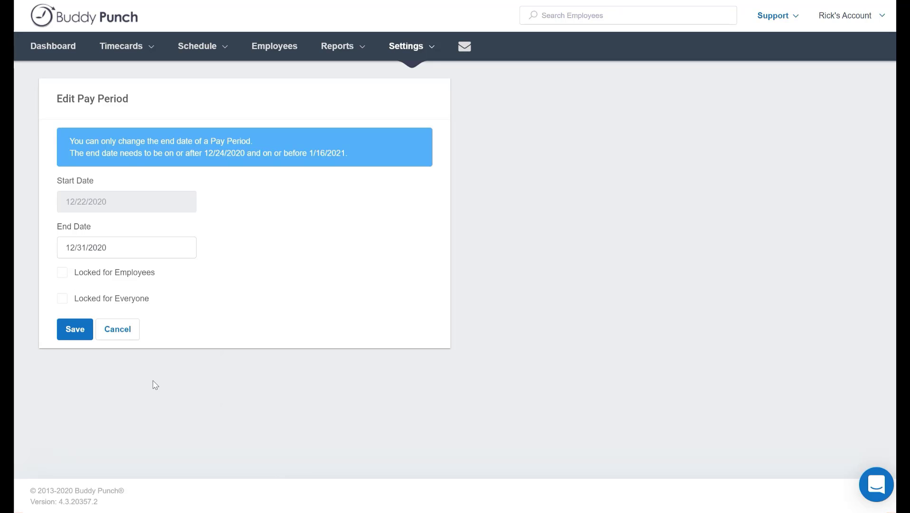